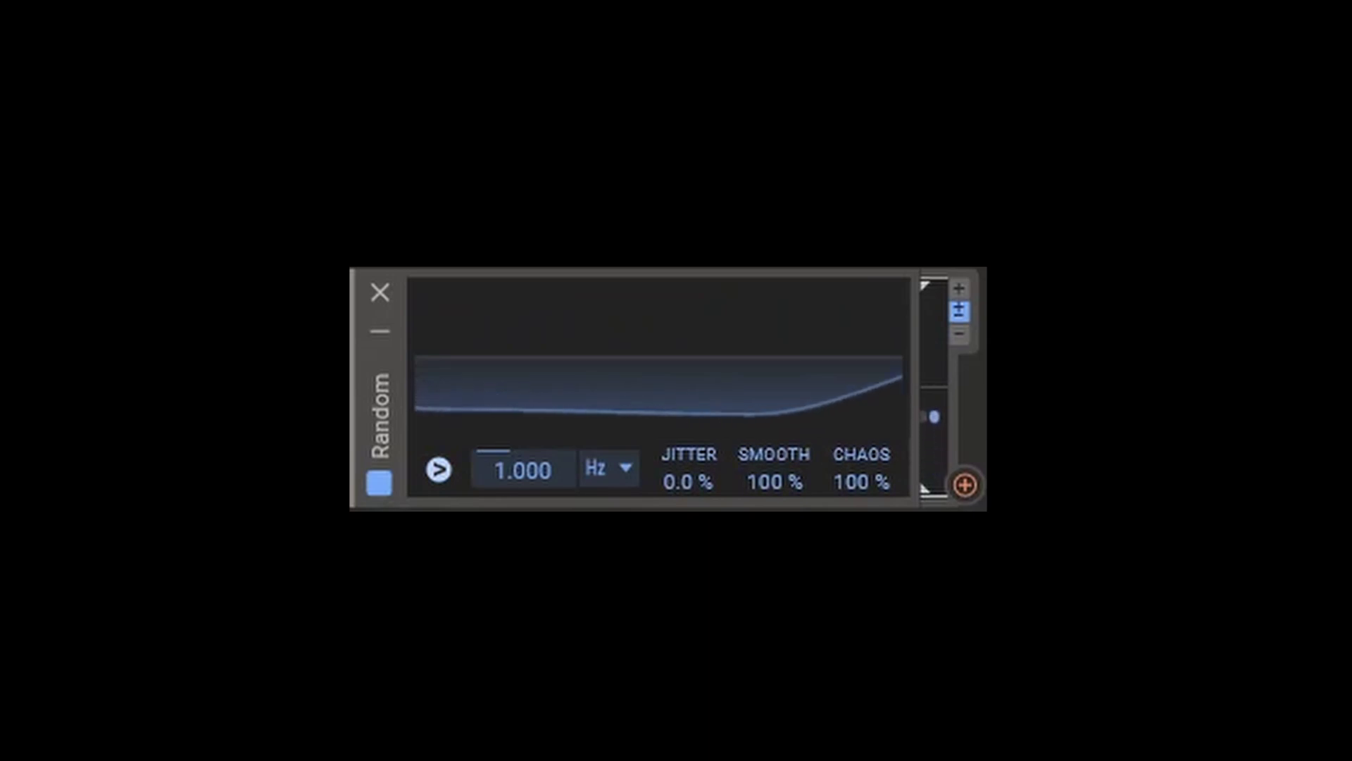
- Raise the Random modulator's rate to 7.307 Hz
drag(524, 469, 523, 423)
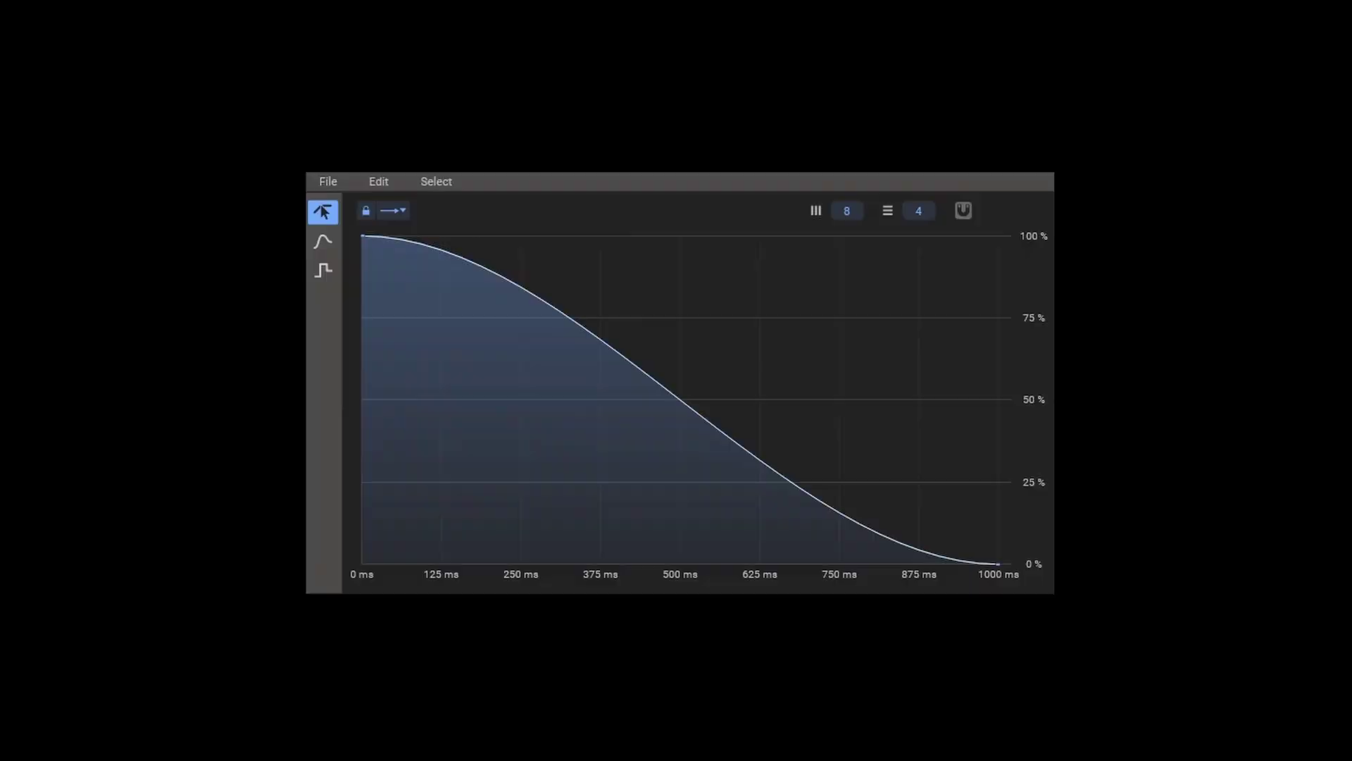
- Drag curve nodes: 0% start, 93% peak at 230 ms, 47% dip, 100% at 480 ms, 52% at 875 ms
mouse_move(624, 357)
mouse_down()
mouse_move(475, 395)
mouse_move(569, 405)
mouse_move(505, 261)
mouse_up()
drag(664, 377, 536, 407)
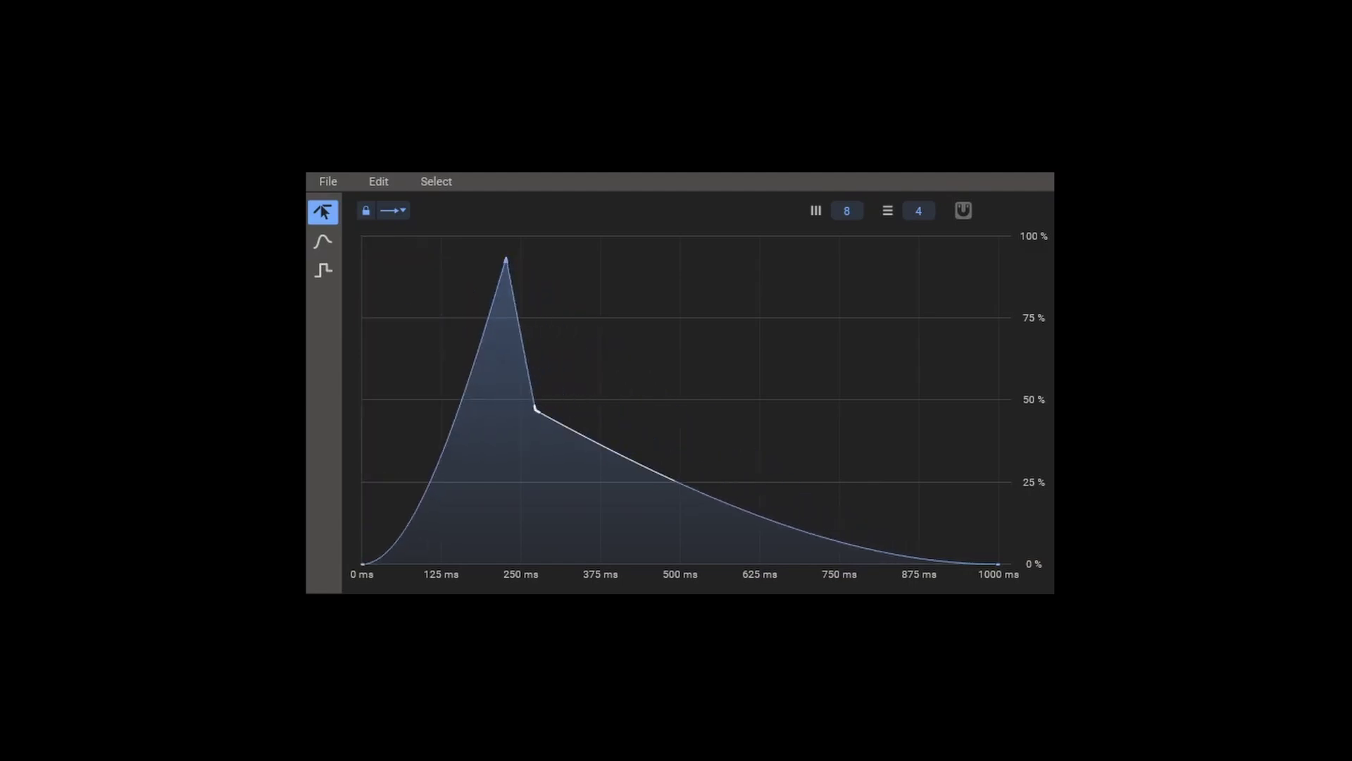
drag(620, 452, 666, 236)
drag(842, 482, 918, 395)
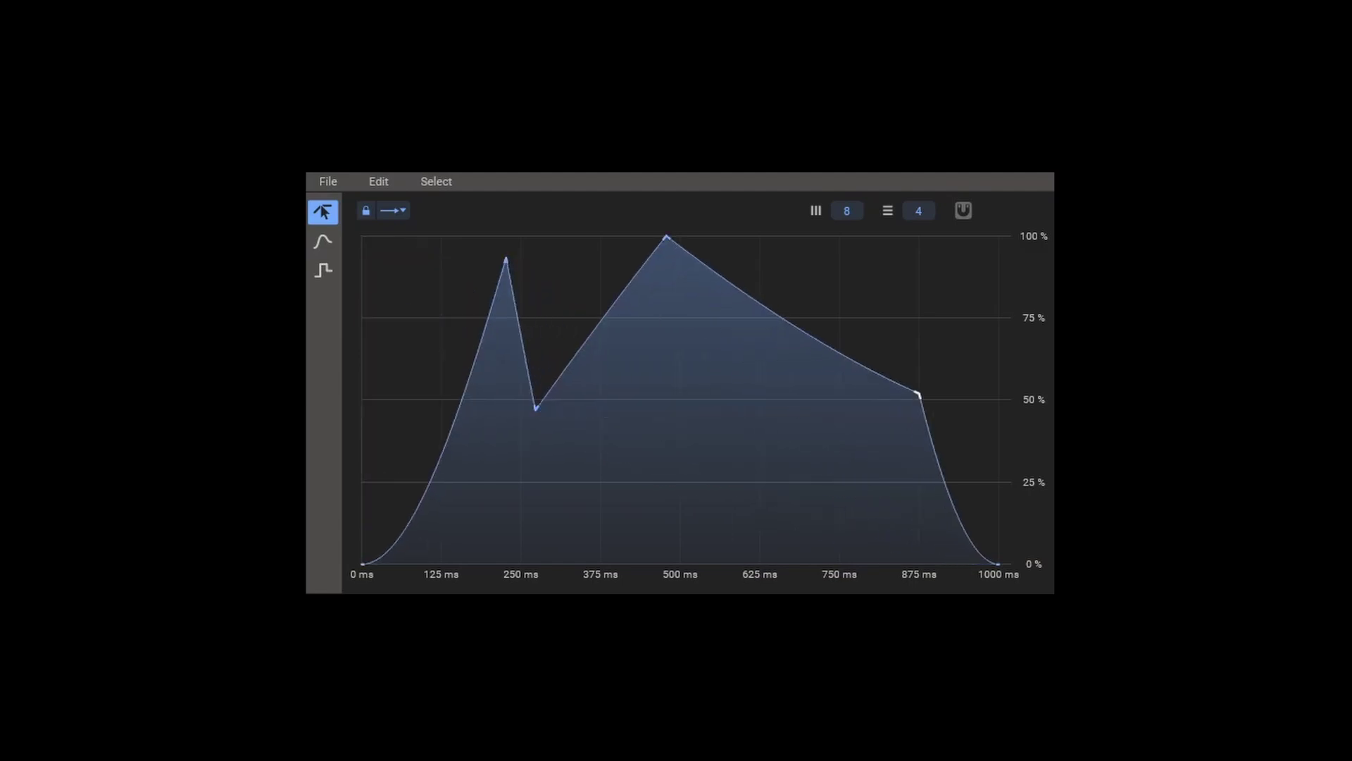